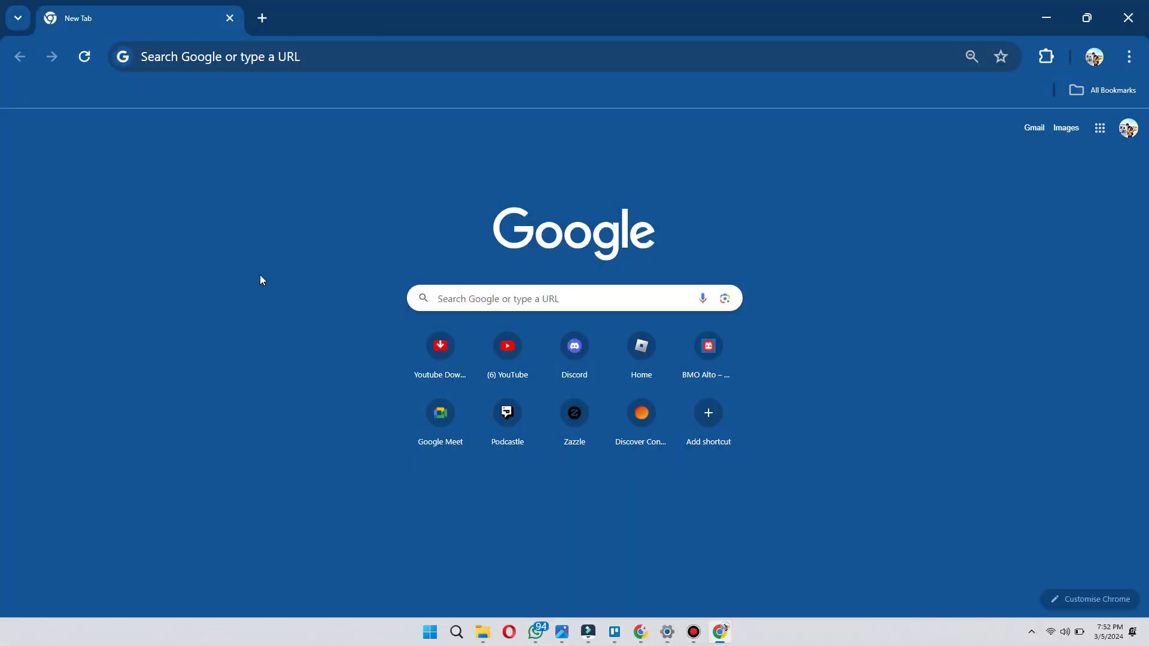
- Go to meet.google.com from the Google search box on Chrome's New Tab page
{"action": "left_click", "coordinate": [495, 303]}
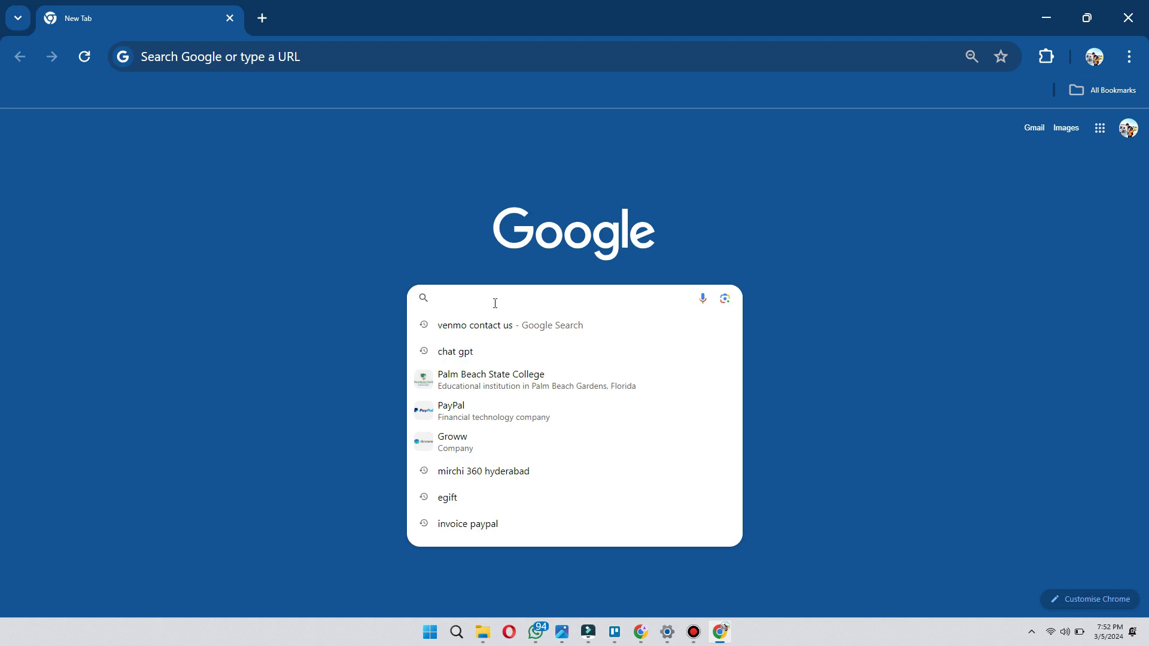
{"action": "type", "text": "meet"}
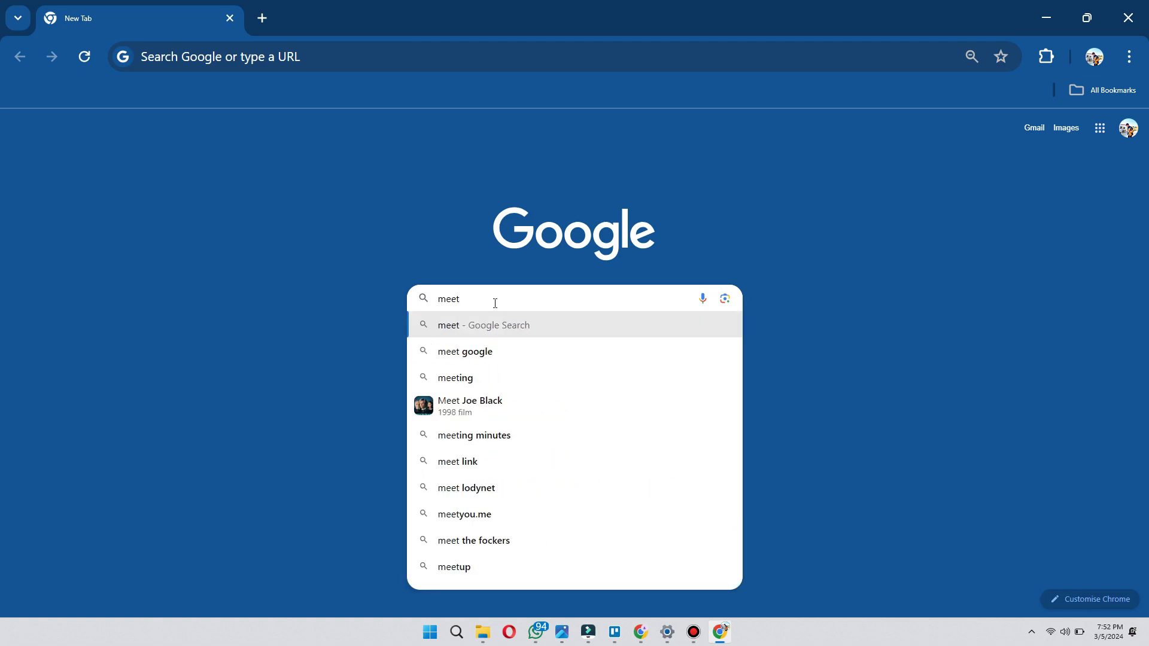
{"action": "type", "text": ".google.com"}
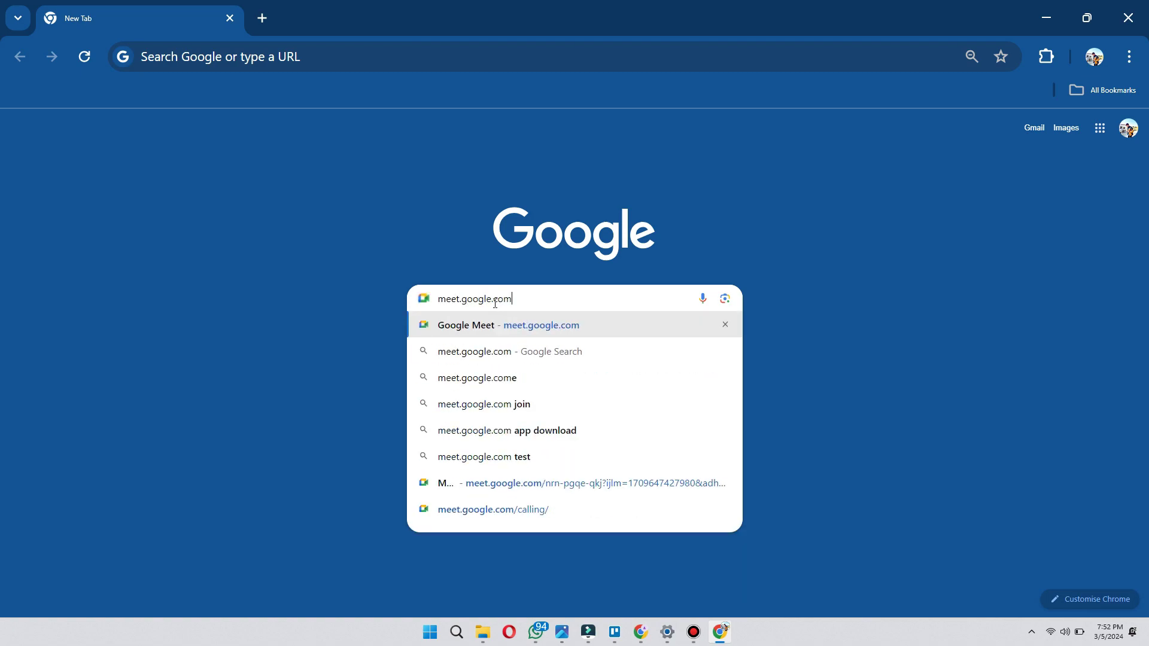
{"action": "key", "text": "Return"}
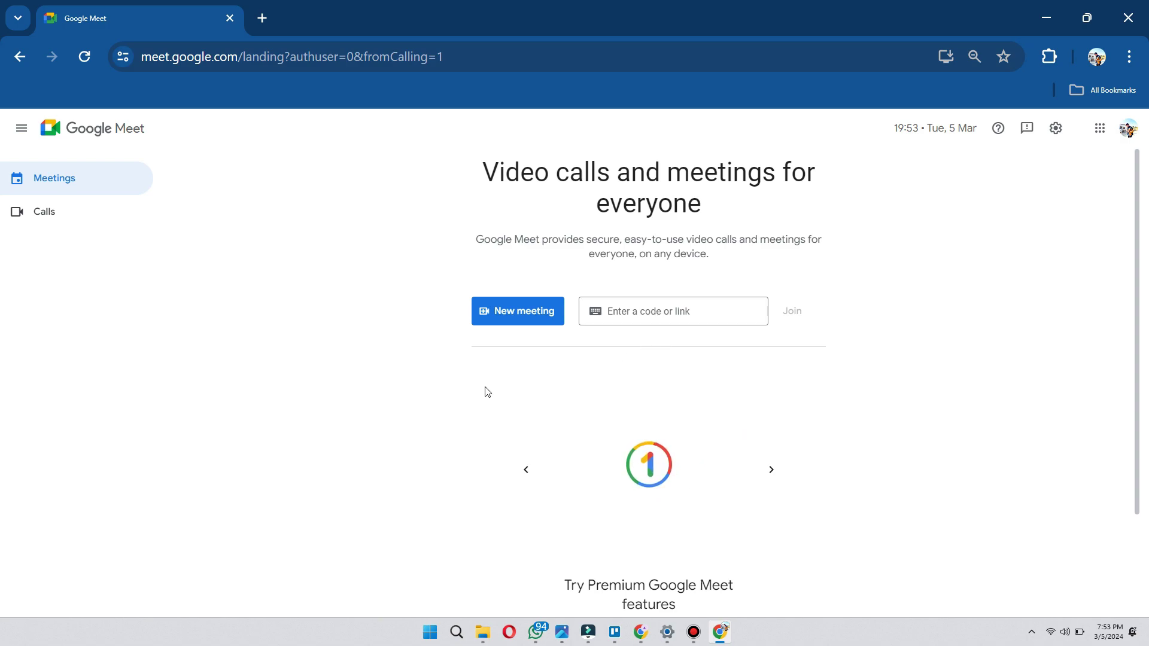
- Start an instant meeting via New meeting and close the 'Your meeting's ready' card
{"action": "left_click", "coordinate": [516, 319]}
{"action": "left_click", "coordinate": [560, 339]}
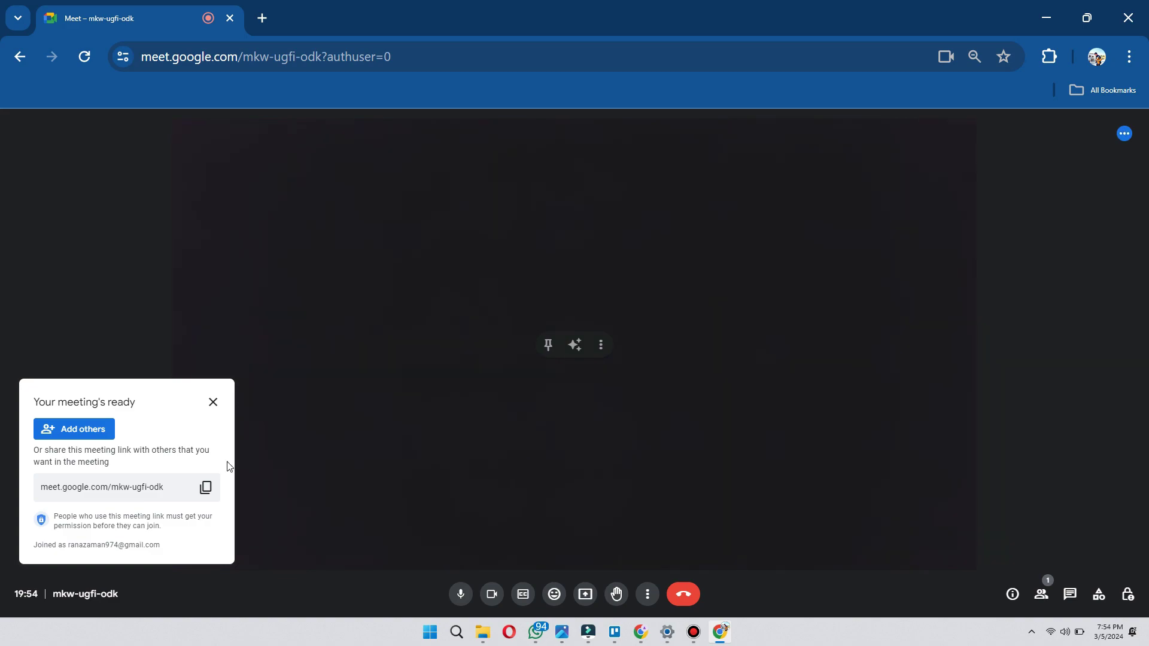
{"action": "left_click", "coordinate": [213, 403]}
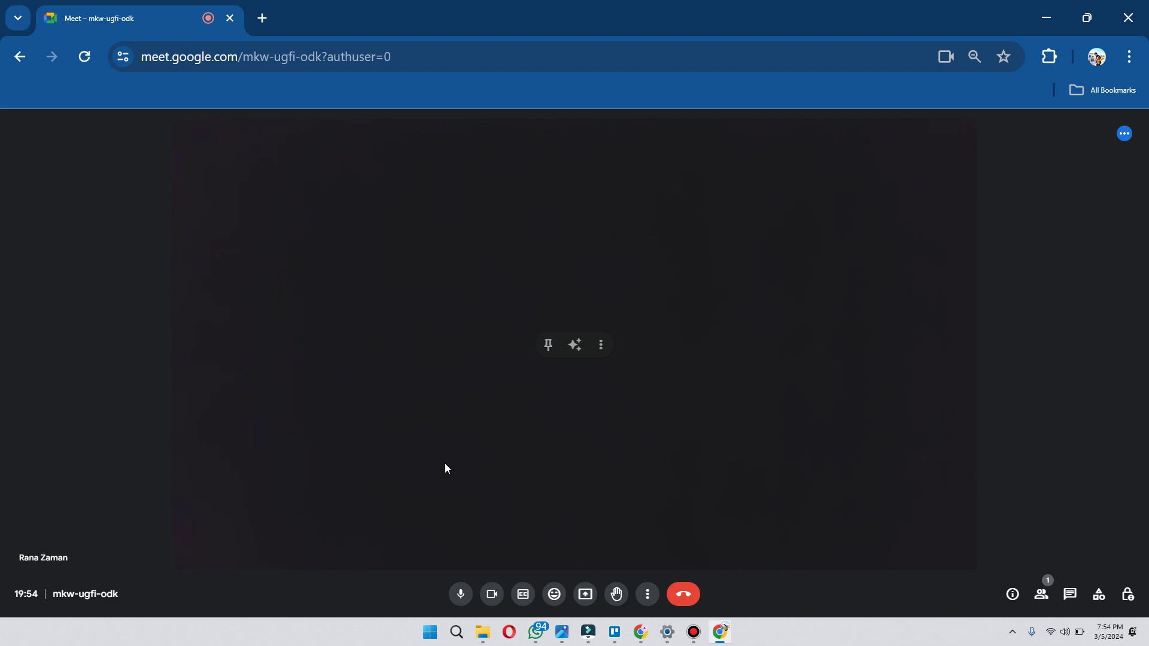
{"action": "left_click", "coordinate": [459, 598]}
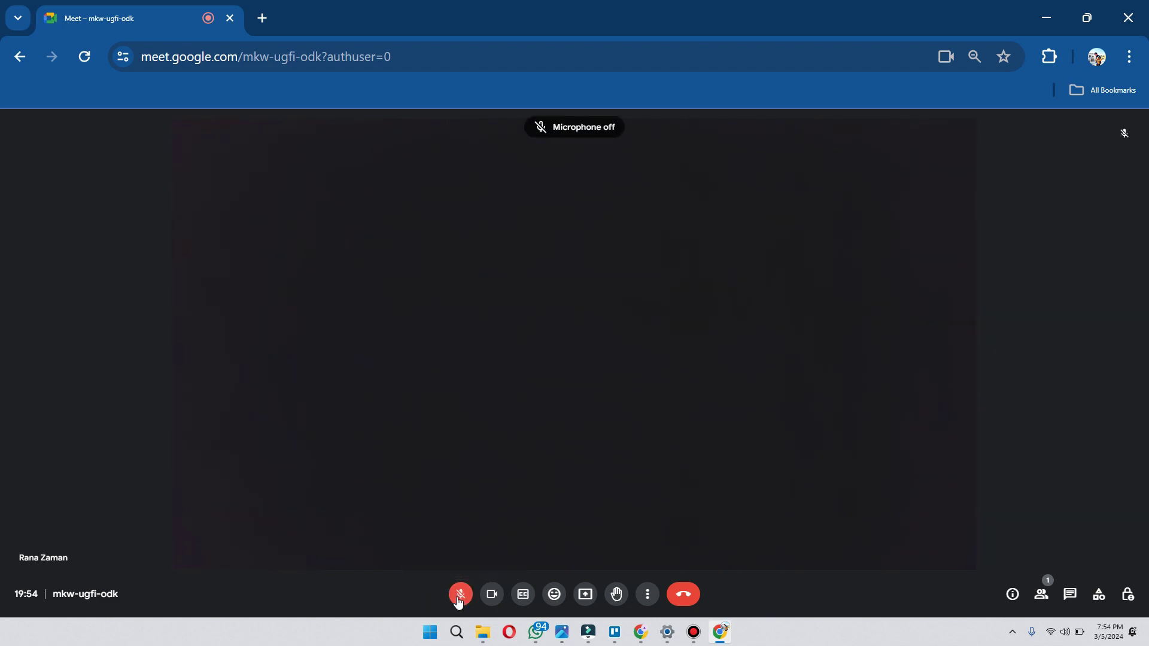
{"action": "left_click", "coordinate": [459, 599]}
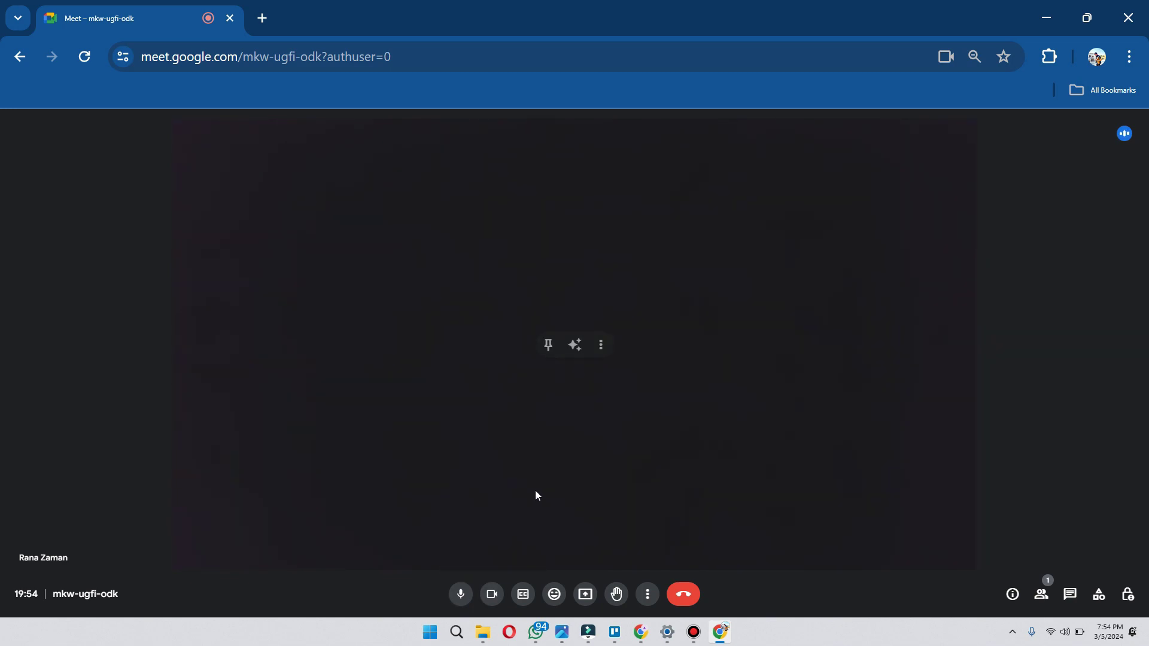
{"action": "left_click", "coordinate": [523, 595]}
{"action": "left_click", "coordinate": [523, 594]}
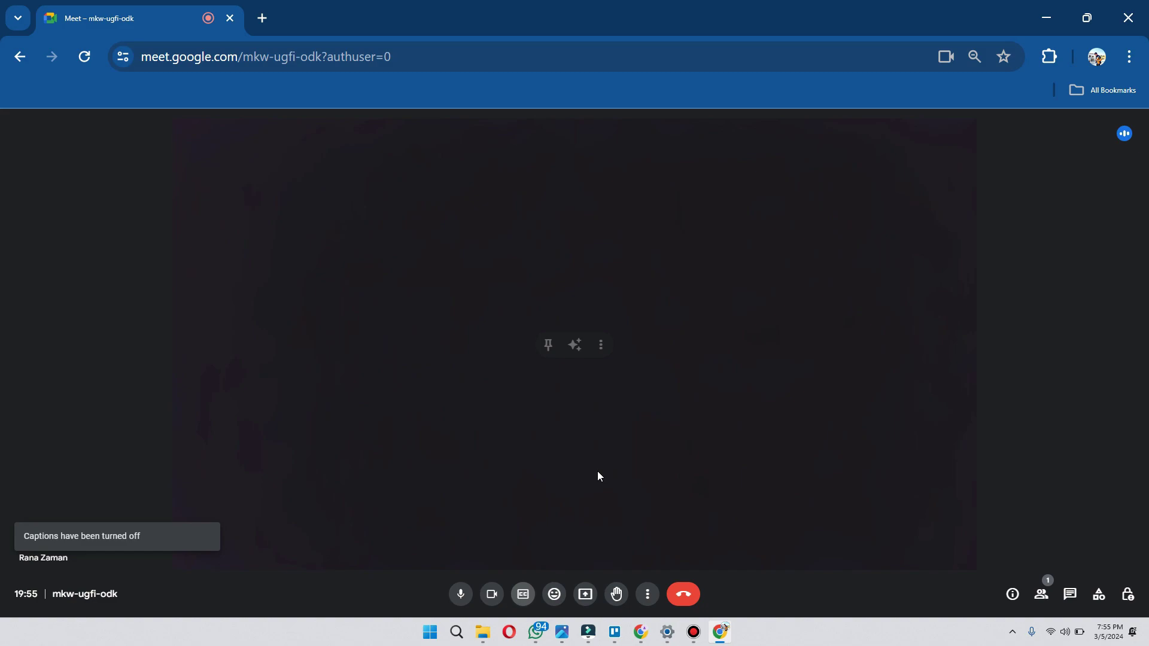
{"action": "left_click", "coordinate": [554, 593]}
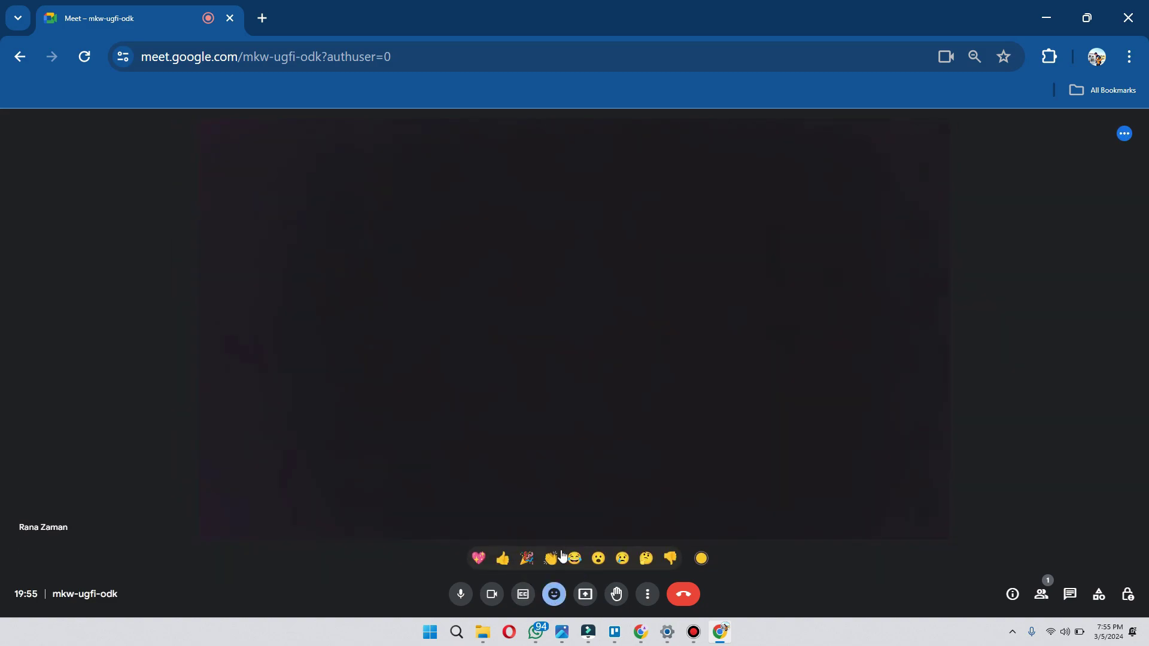
{"action": "left_click", "coordinate": [556, 583]}
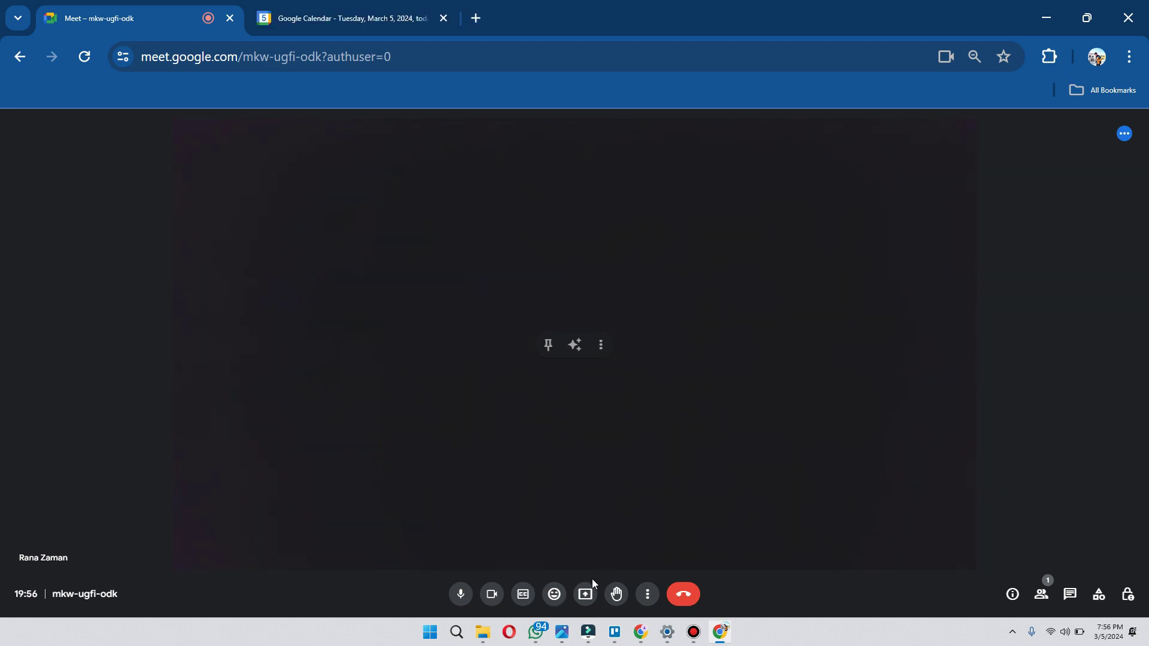
- Present the Google Calendar Chrome tab with tab audio, after browsing the Window and Entire screen options
{"action": "left_click", "coordinate": [585, 596]}
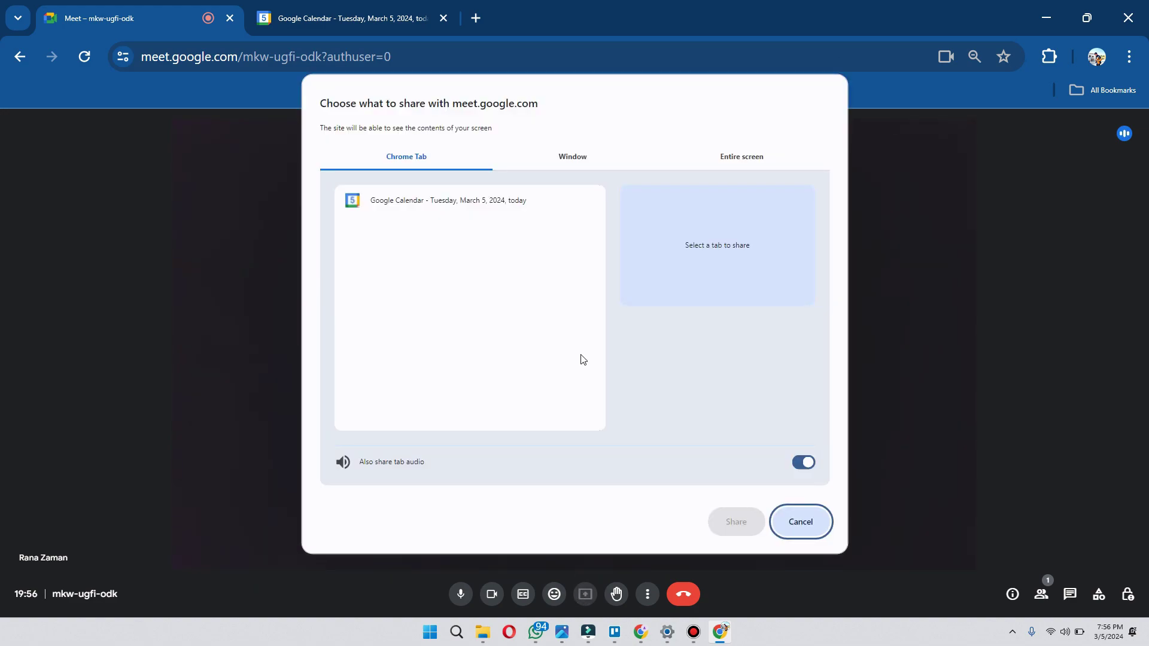
{"action": "left_click", "coordinate": [576, 159]}
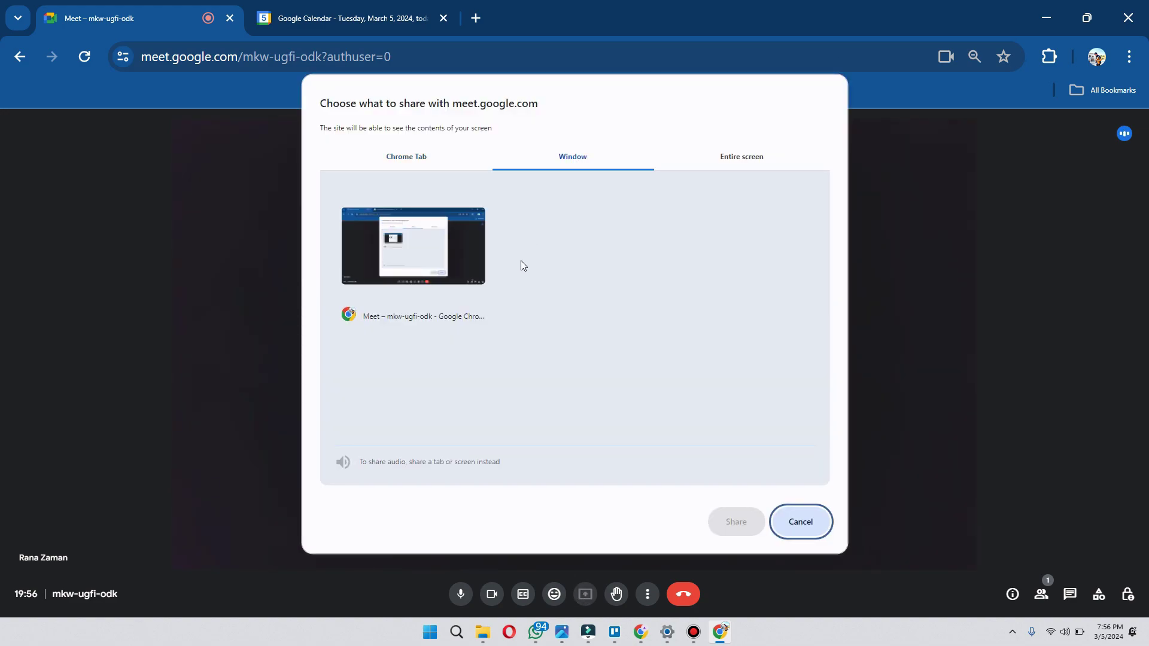
{"action": "left_click", "coordinate": [744, 161]}
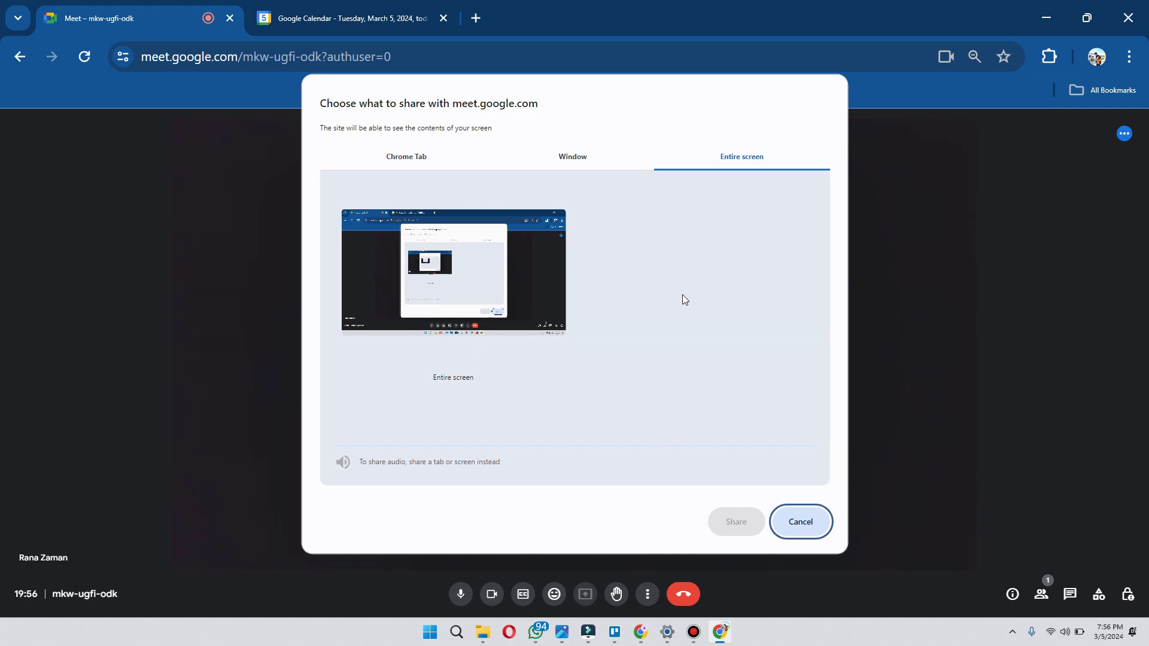
{"action": "left_click", "coordinate": [479, 160]}
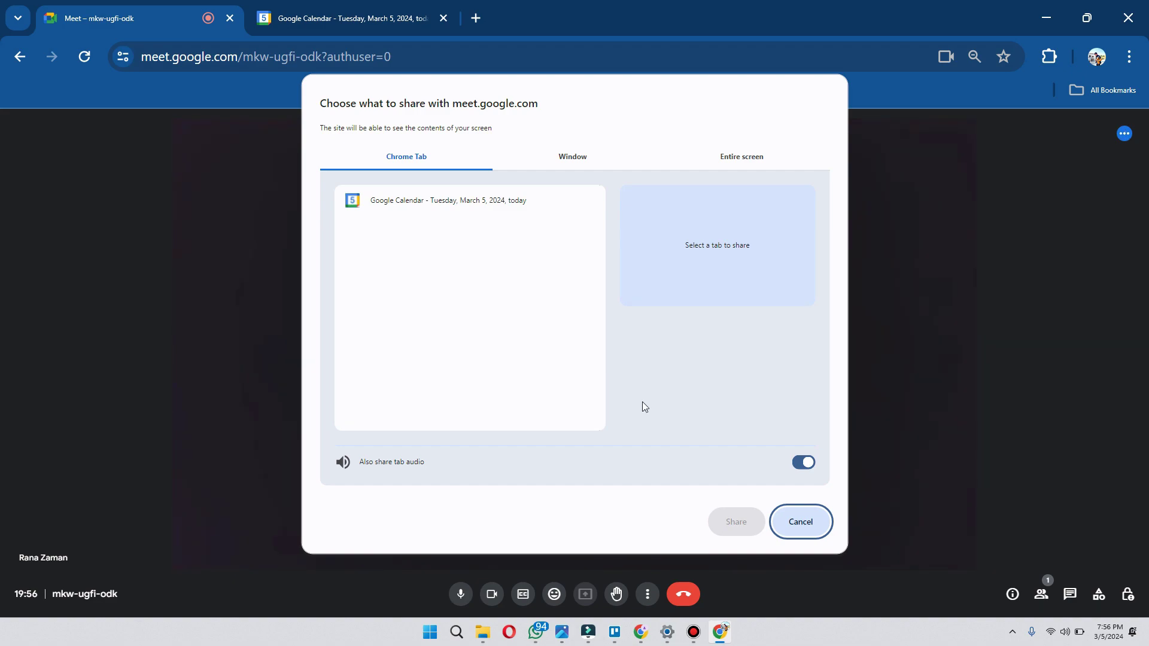
{"action": "left_click", "coordinate": [801, 463]}
{"action": "left_click", "coordinate": [417, 203]}
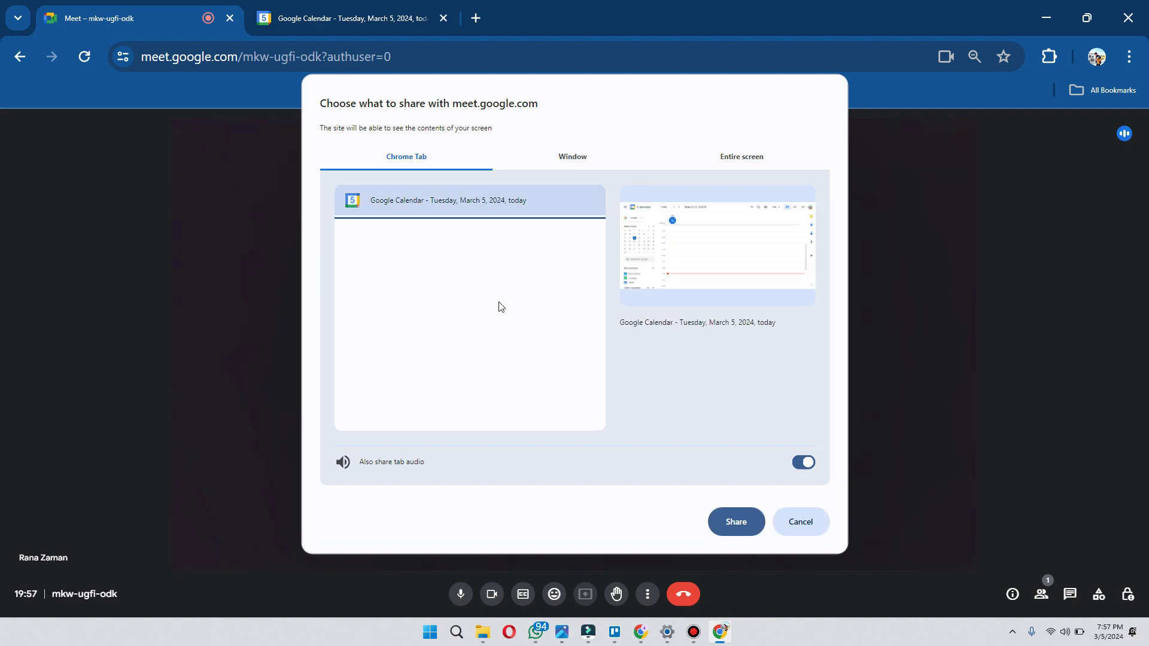
{"action": "left_click", "coordinate": [741, 520]}
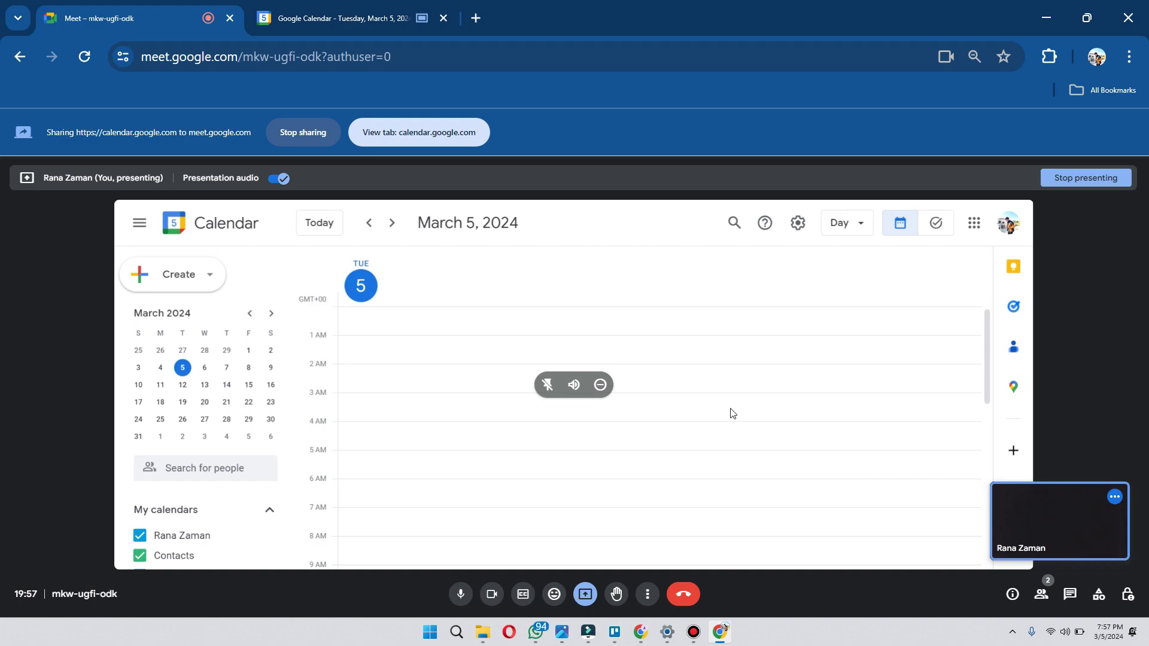
- Take the Google Calendar presentation out of the main view, leaving only your own tile
{"action": "left_click", "coordinate": [599, 386]}
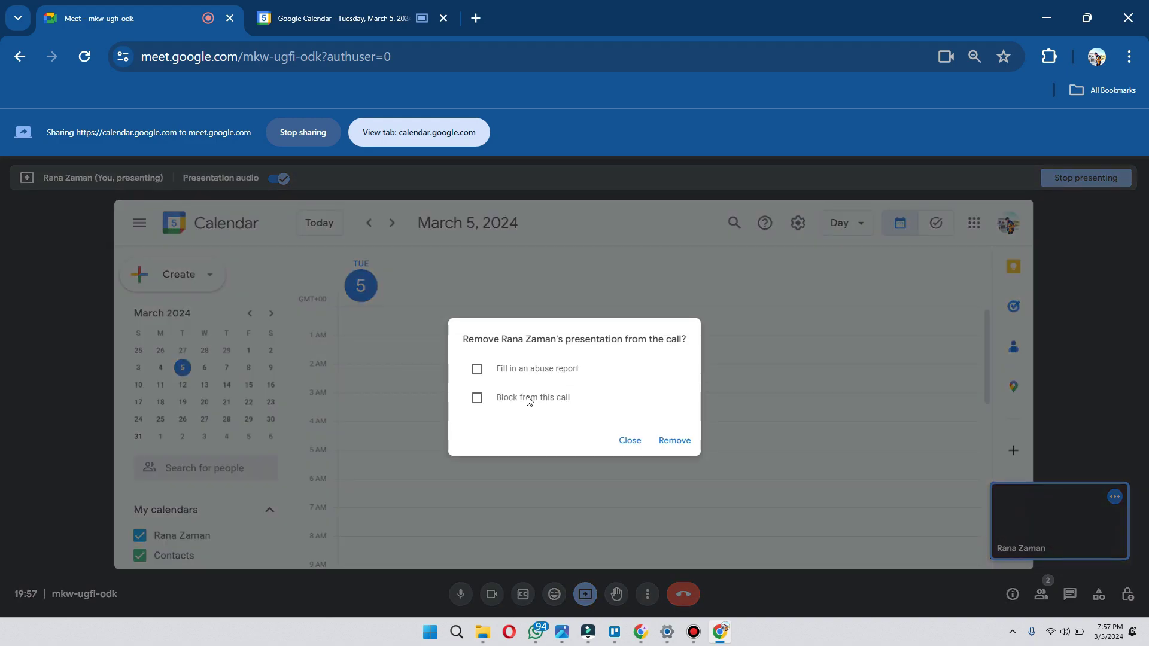
{"action": "left_click", "coordinate": [631, 442]}
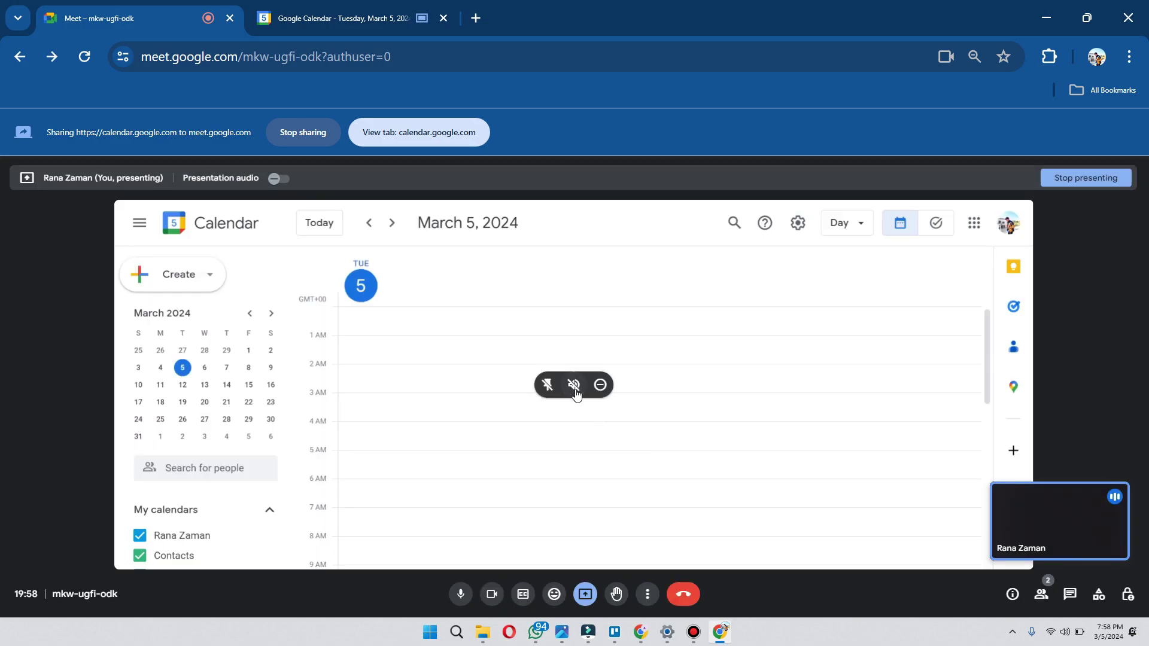
{"action": "left_click", "coordinate": [547, 384]}
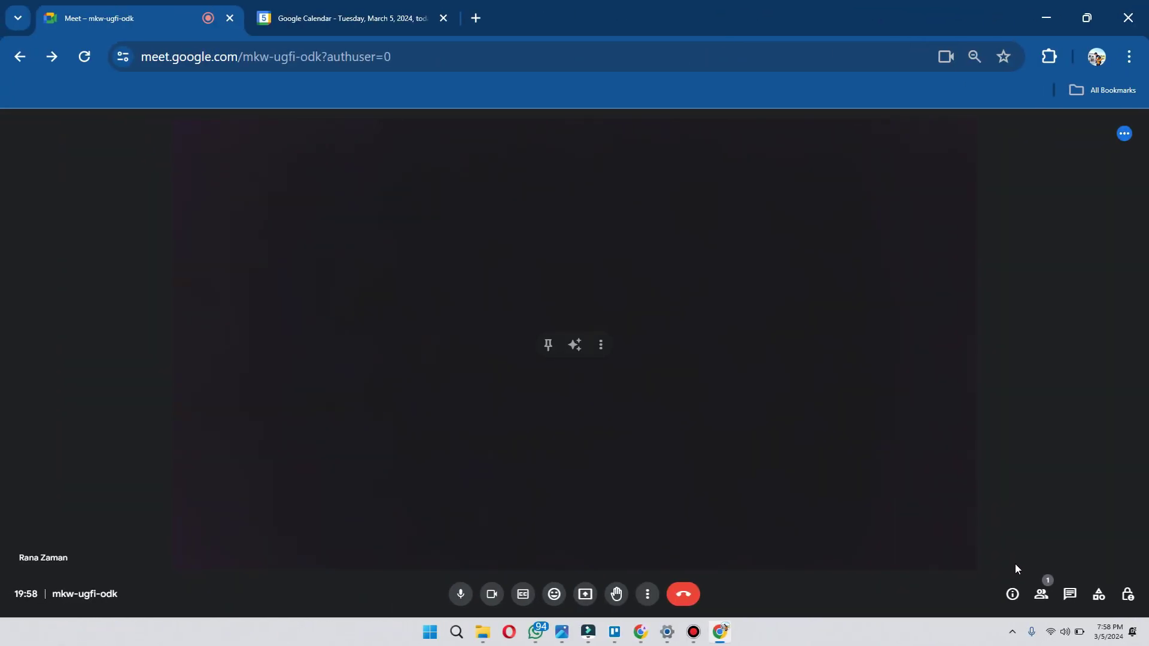
- Copy the call's joining info from the Meeting details panel
{"action": "left_click", "coordinate": [1013, 594]}
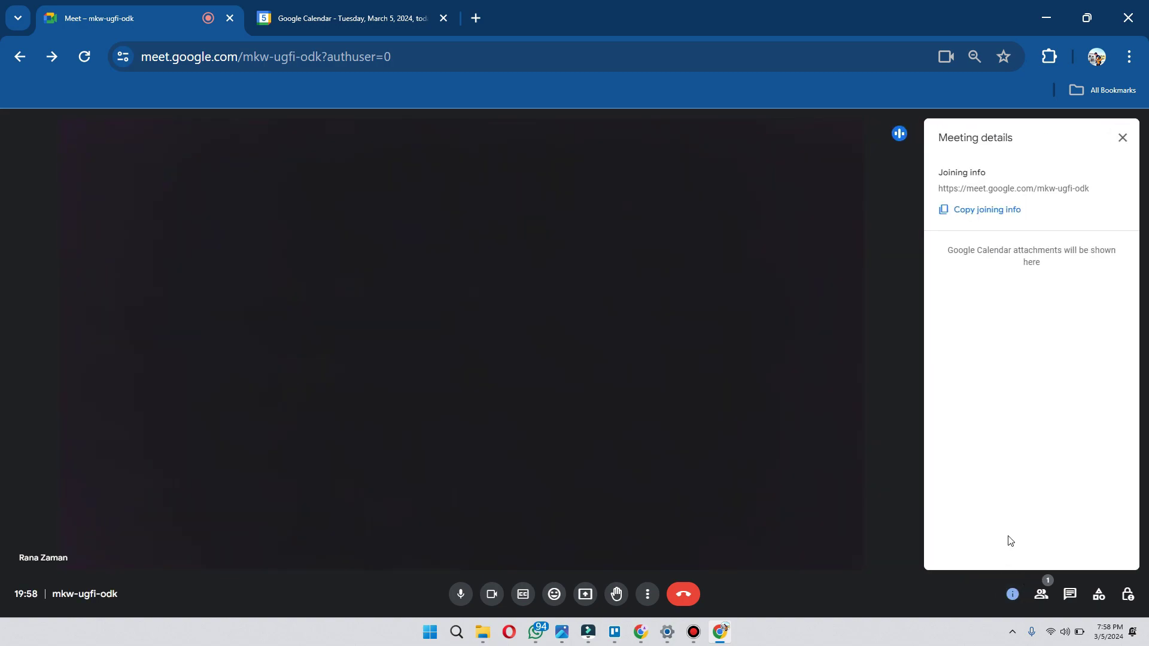
{"action": "left_click", "coordinate": [982, 213]}
{"action": "left_click", "coordinate": [1120, 147]}
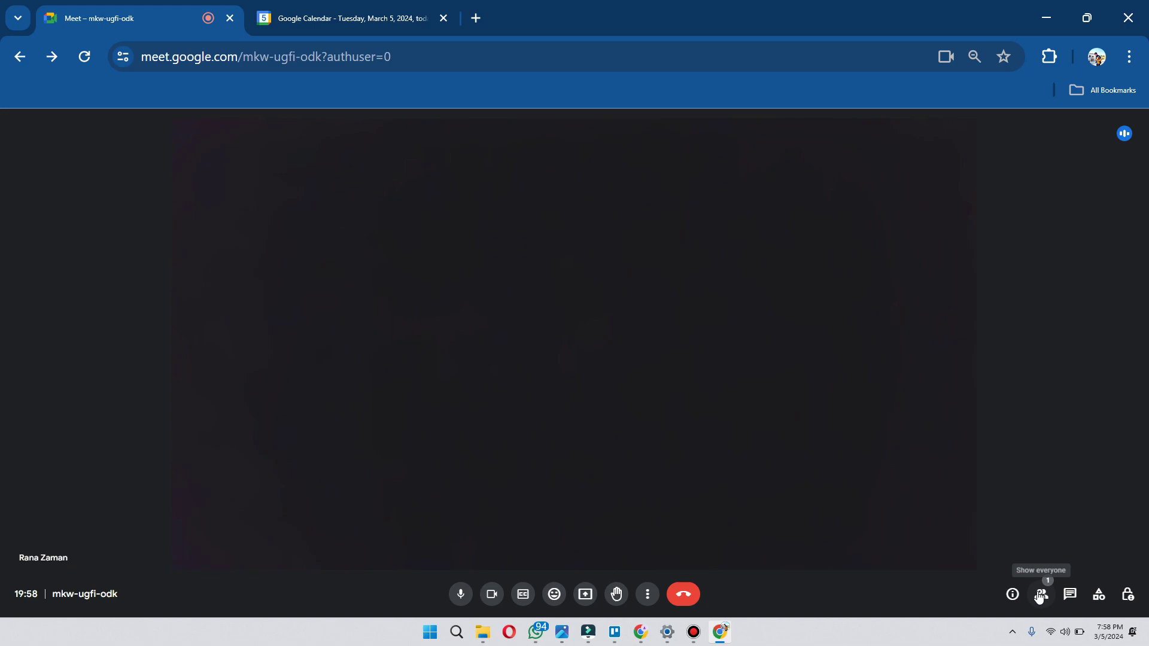
- Open and close the People, Chat, Activities and Host controls panels in turn
{"action": "left_click", "coordinate": [1041, 595]}
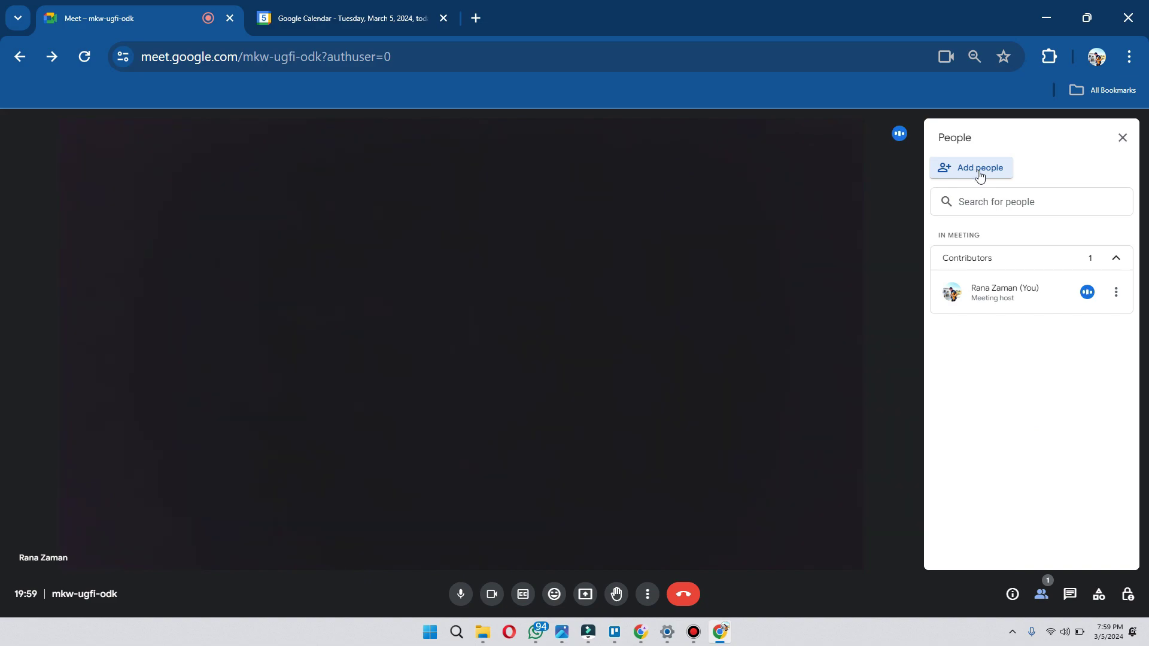
{"action": "left_click", "coordinate": [1041, 594]}
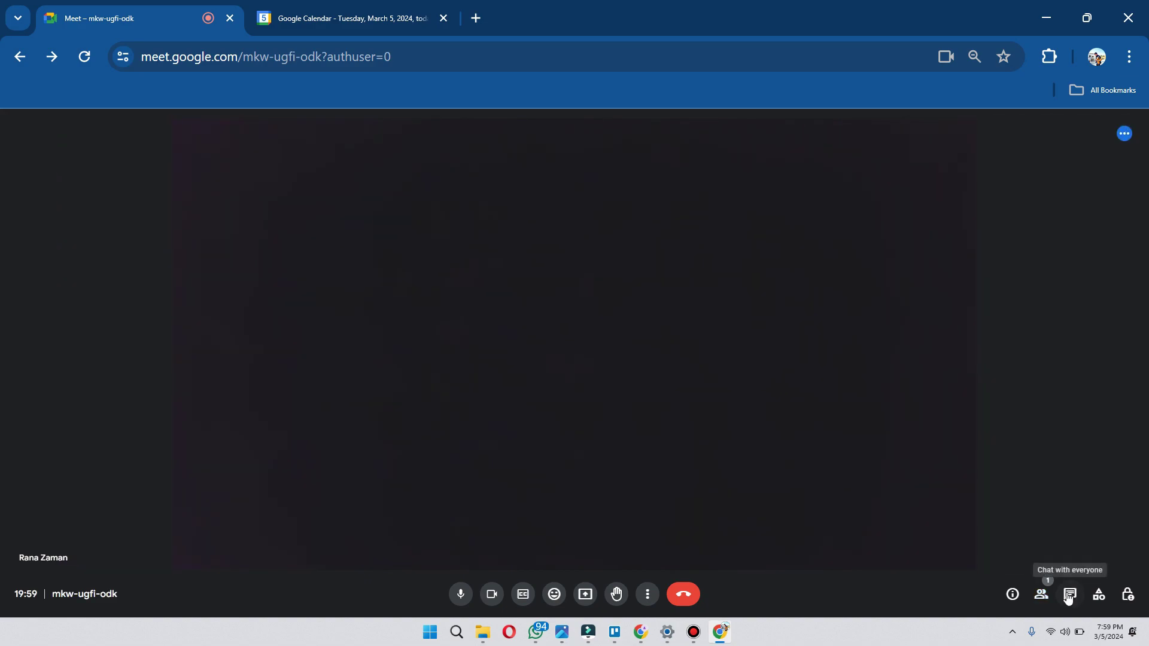
{"action": "left_click", "coordinate": [1071, 596]}
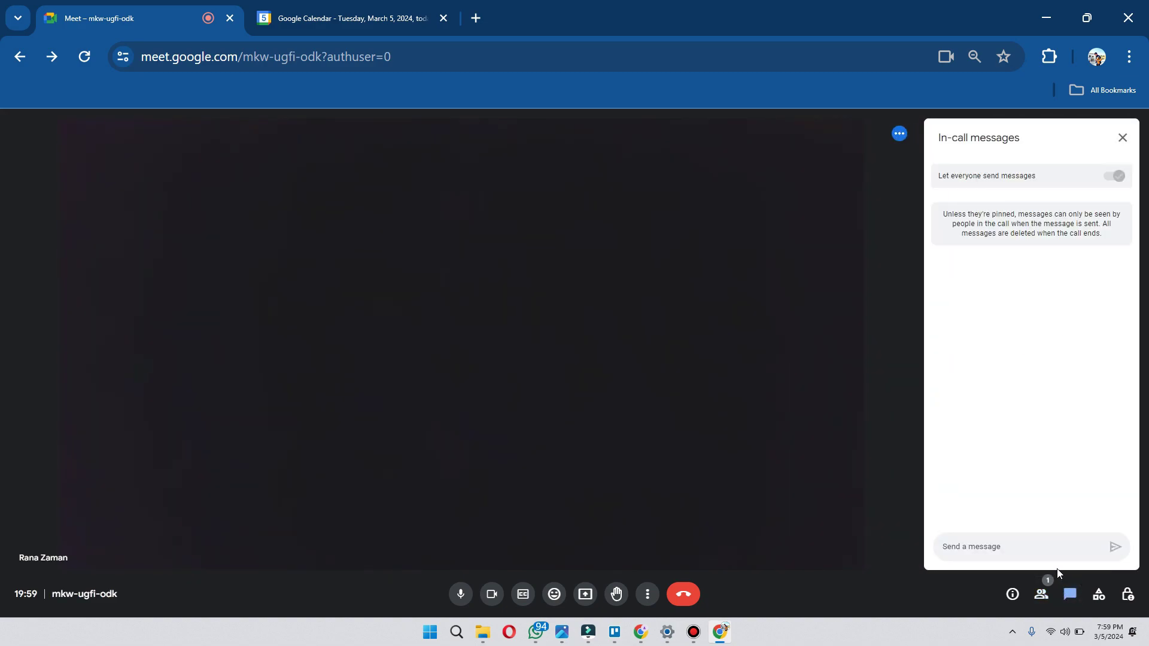
{"action": "left_click", "coordinate": [1070, 594]}
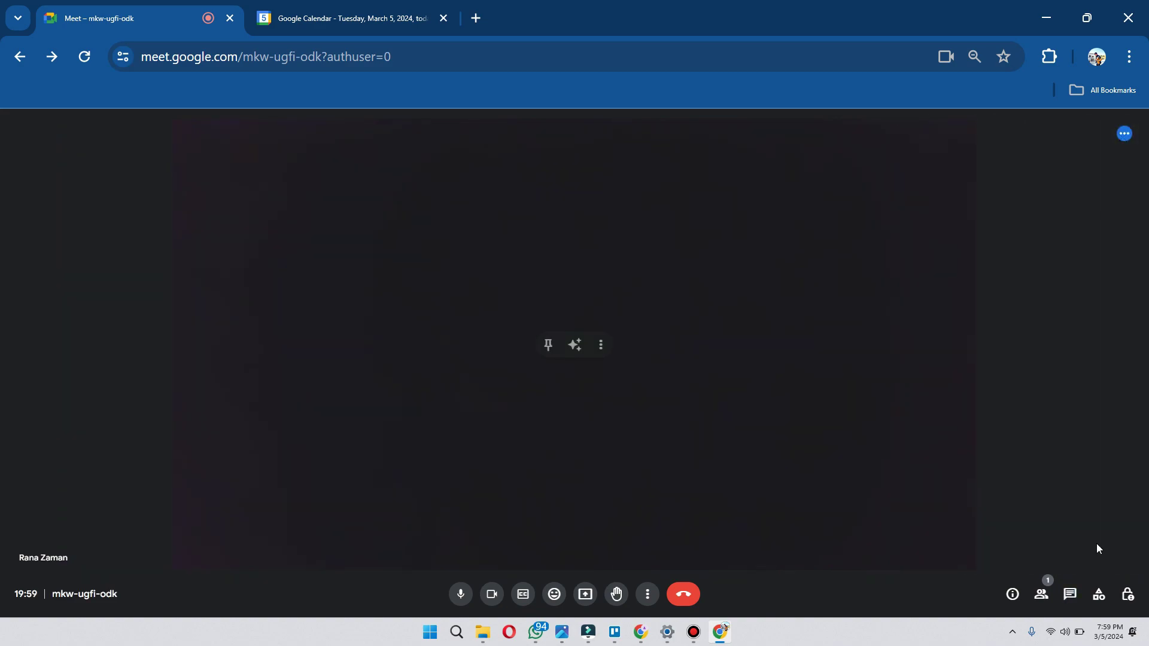
{"action": "left_click", "coordinate": [1099, 598]}
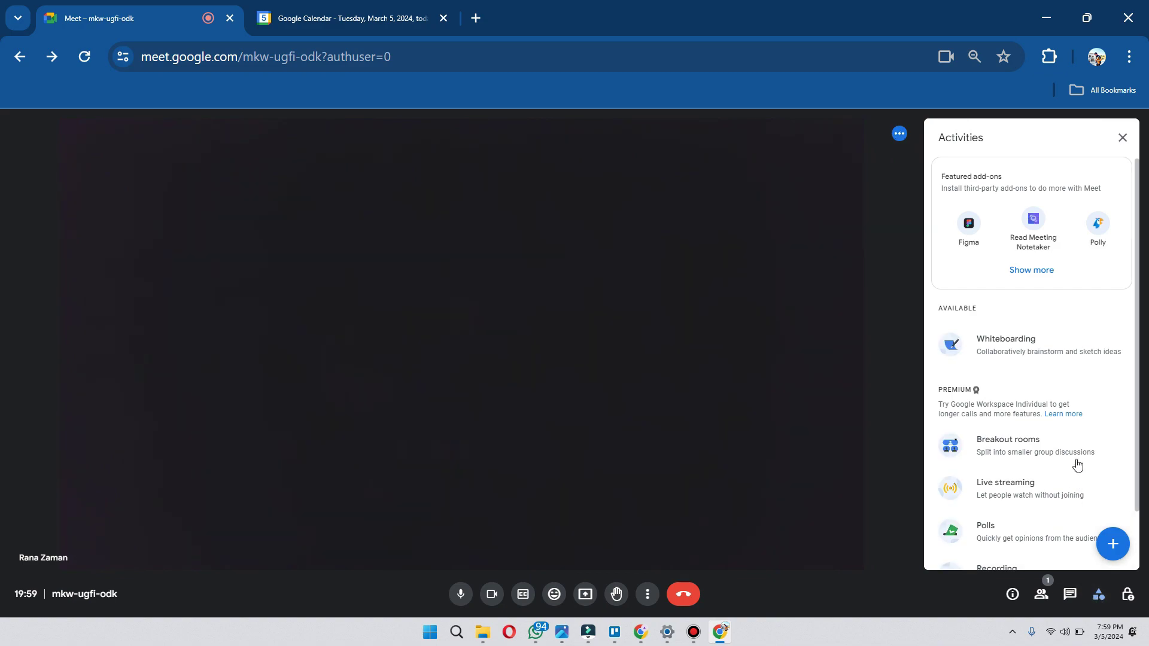
{"action": "left_click", "coordinate": [1096, 494]}
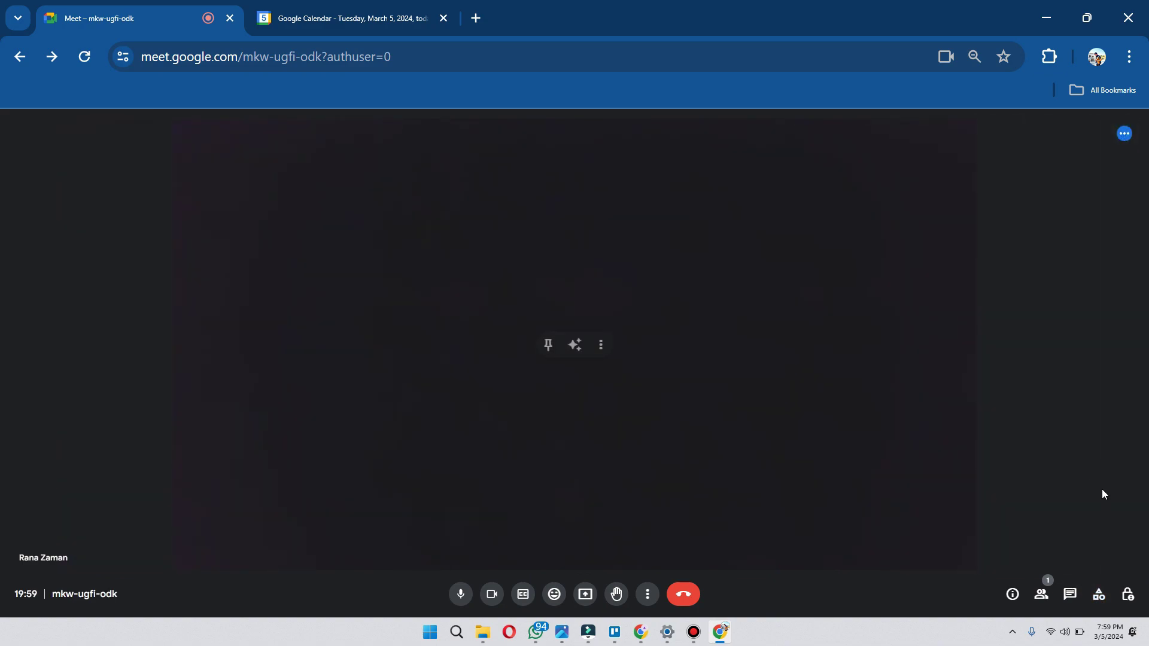
{"action": "left_click", "coordinate": [1127, 595]}
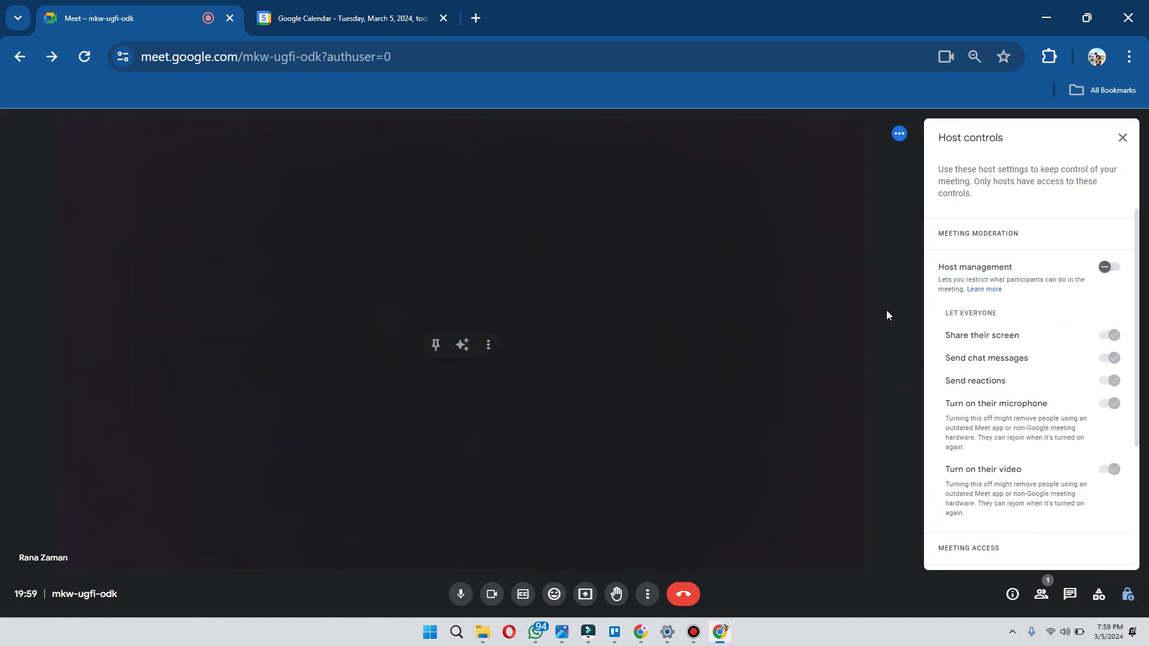
{"action": "key", "text": "Escape"}
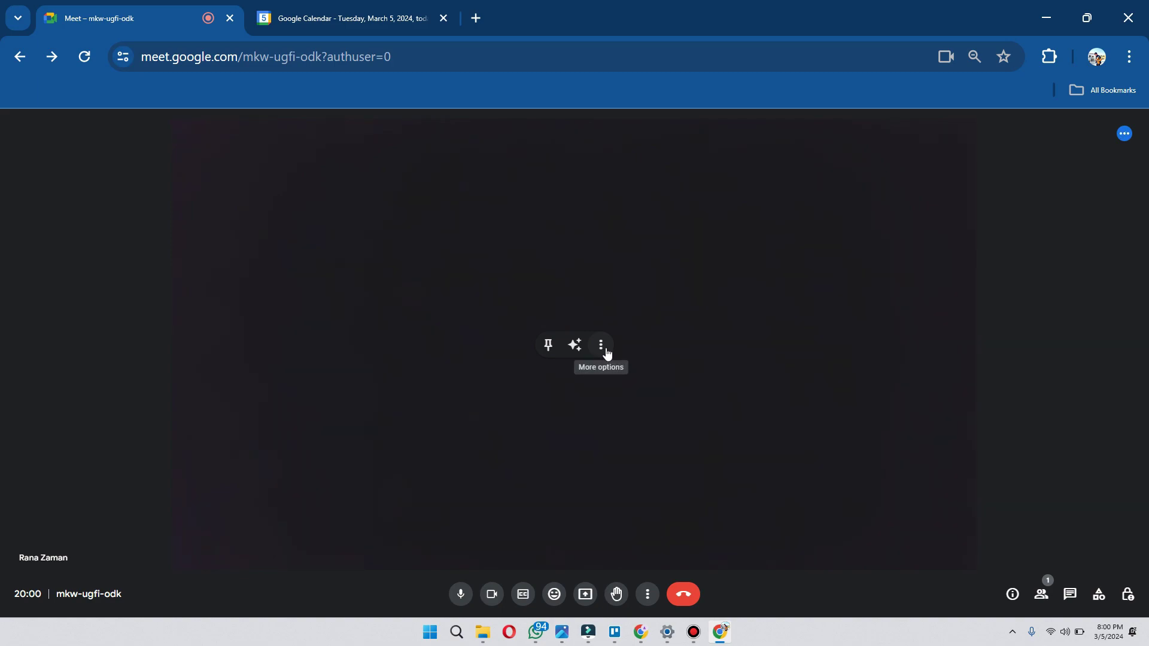
- Look at the Change layout choices under More options without changing the layout
{"action": "left_click", "coordinate": [646, 595]}
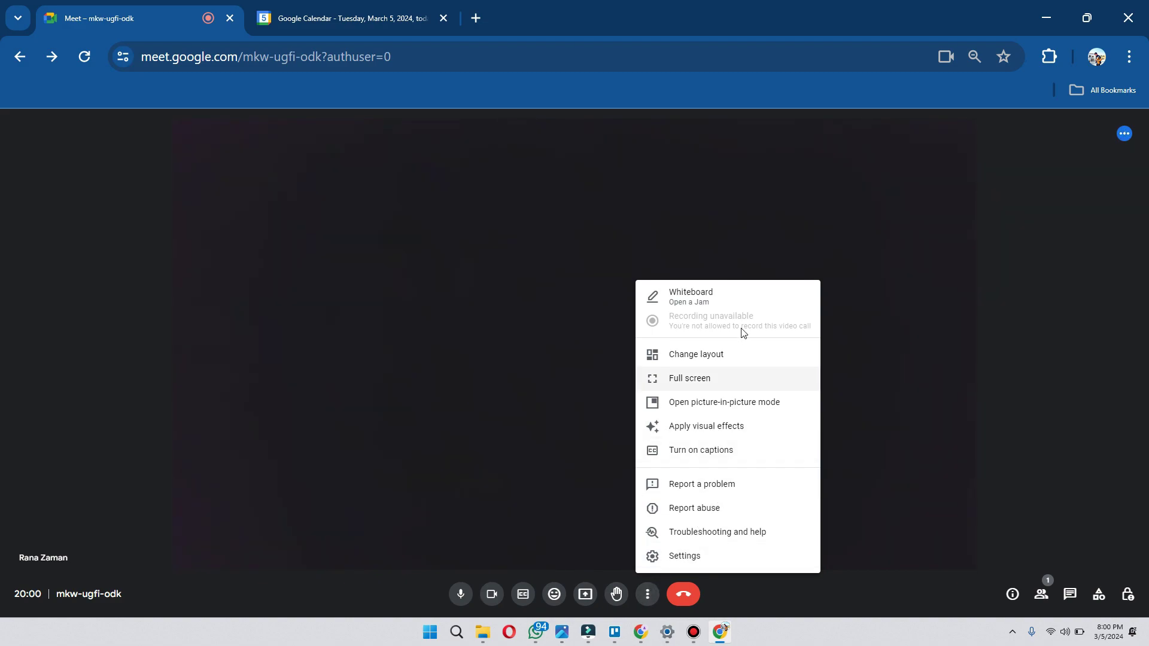
{"action": "left_click", "coordinate": [721, 359]}
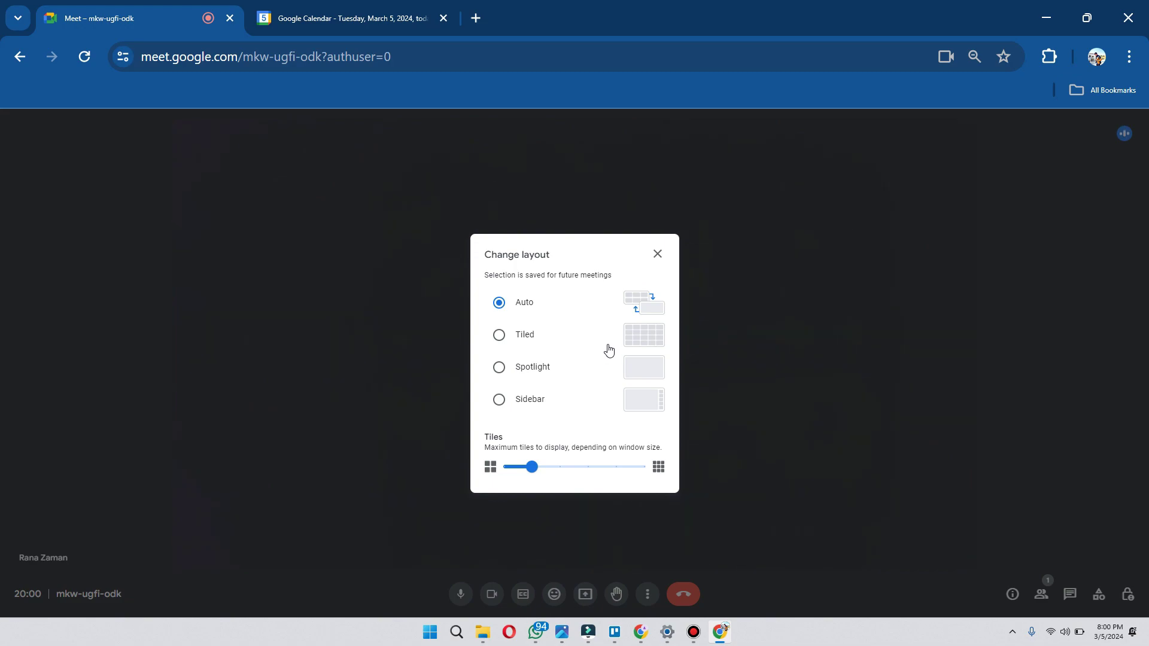
{"action": "left_click", "coordinate": [658, 254]}
- Leave the call and switch to the Google Calendar tab showing March 5, 2024
{"action": "left_click", "coordinate": [647, 594]}
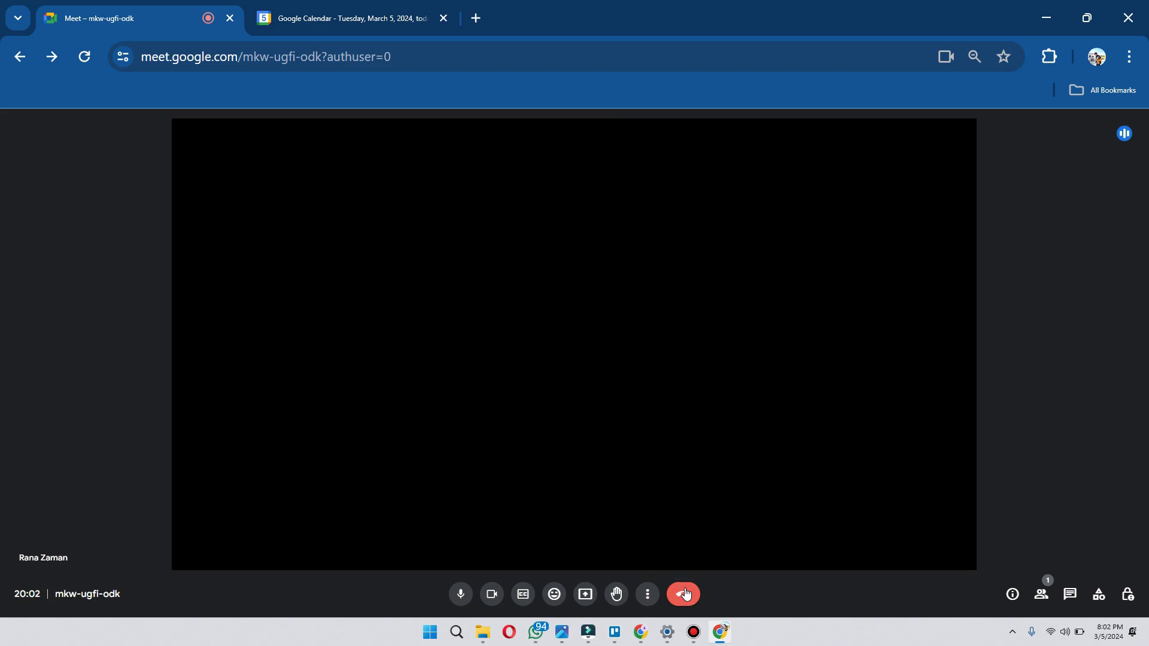
{"action": "left_click", "coordinate": [686, 594]}
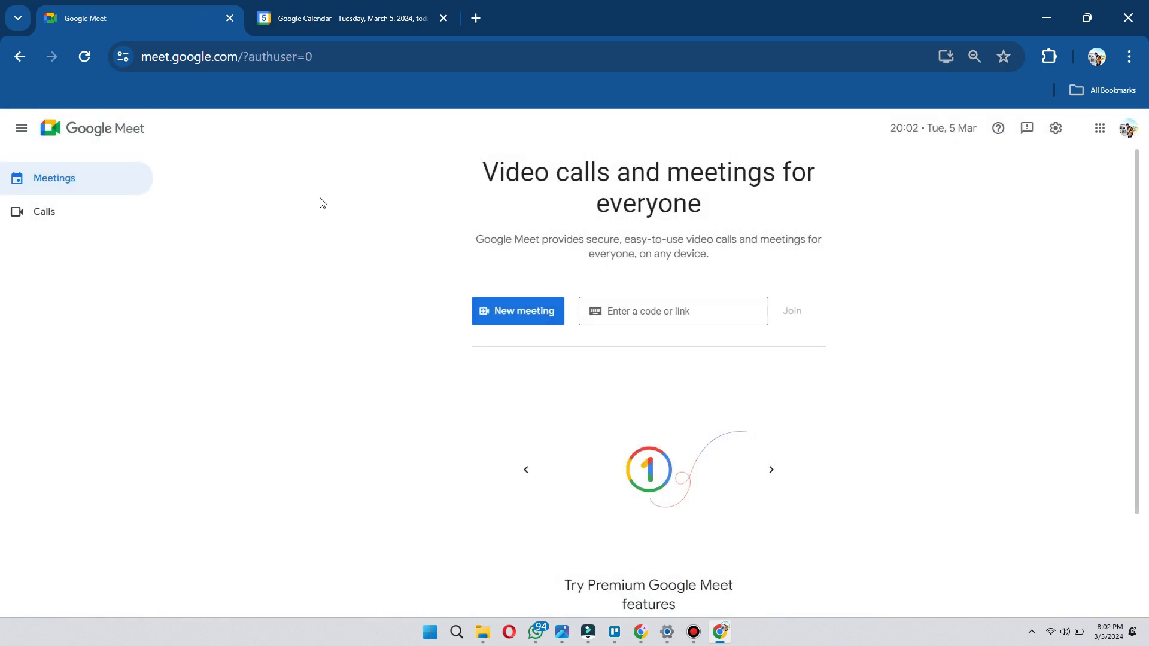
{"action": "left_click", "coordinate": [382, 18]}
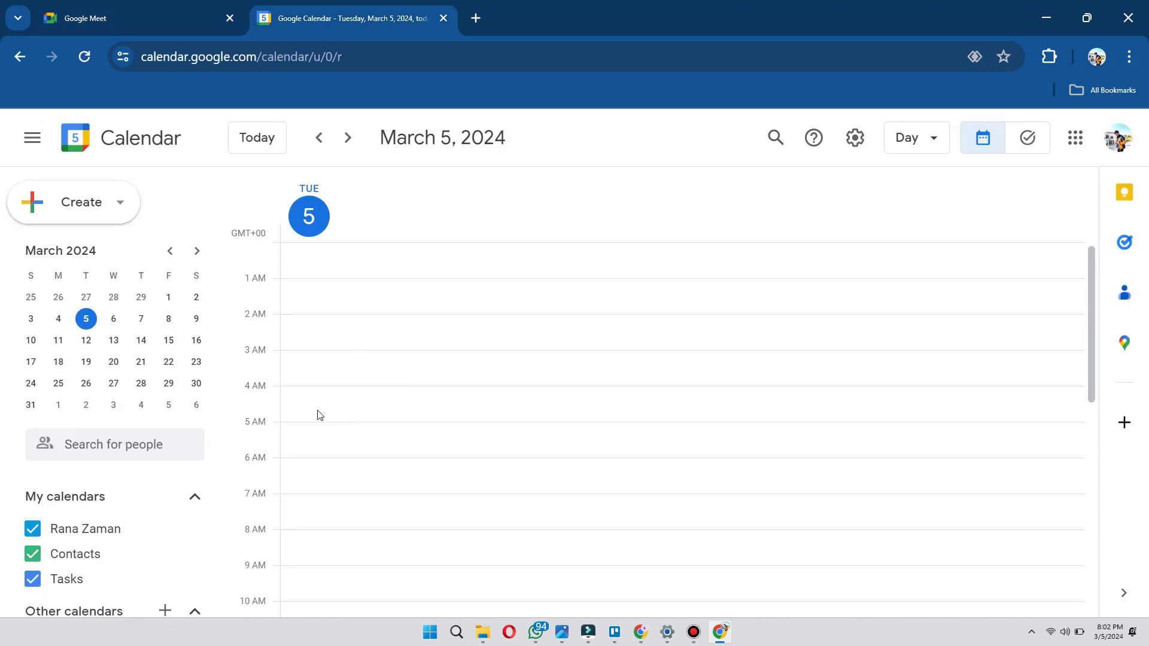
- Start a new event titled 'university event' on Thursday, March 21
{"action": "left_click", "coordinate": [141, 361]}
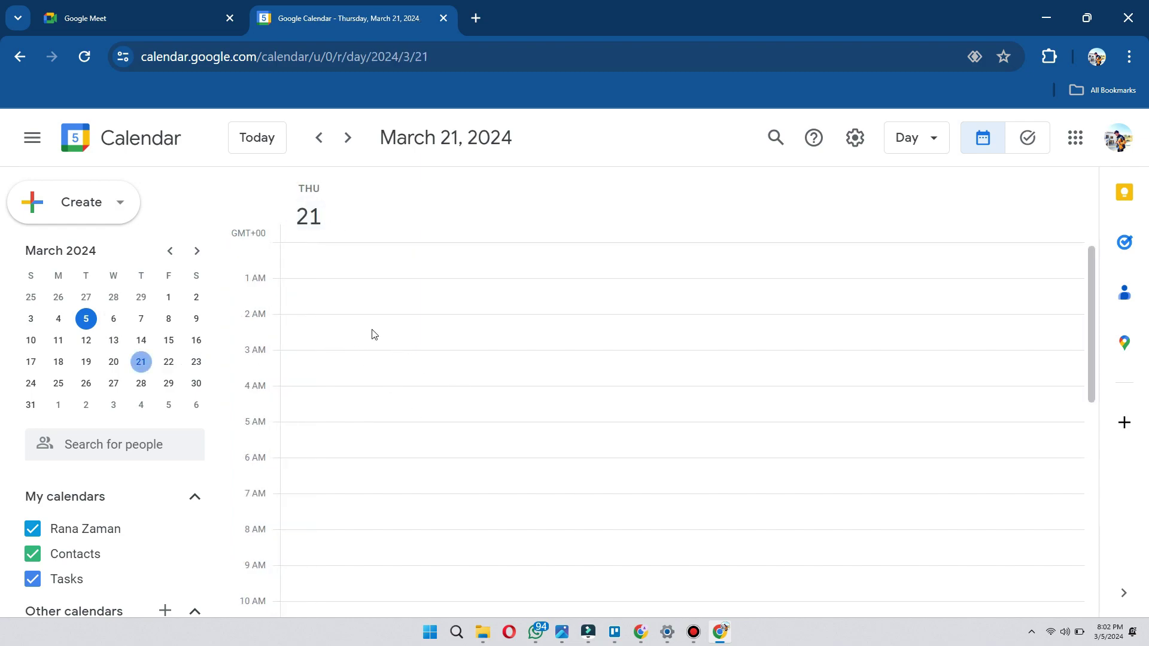
{"action": "left_click", "coordinate": [328, 219]}
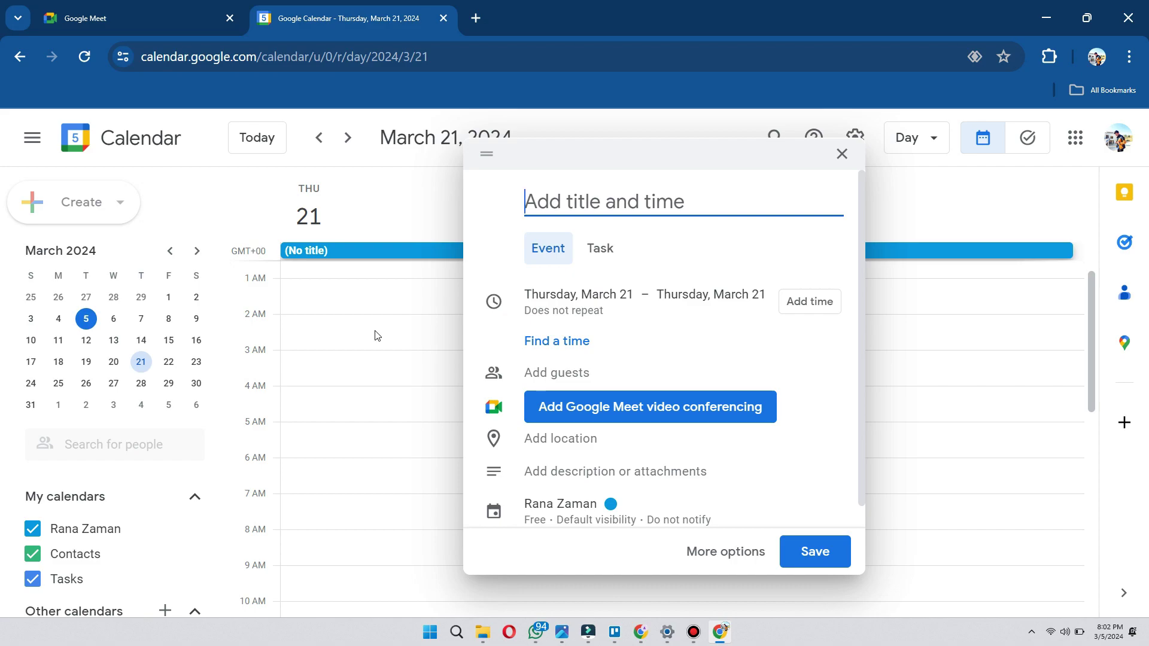
{"action": "type", "text": "university event"}
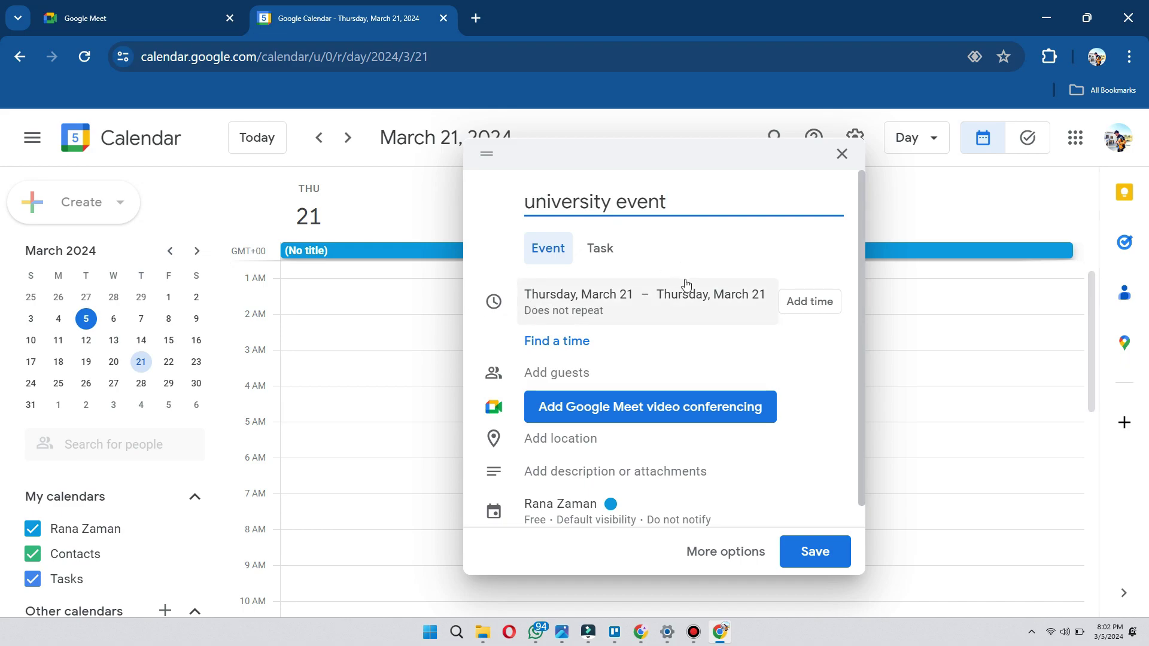
- Give the event a 5:00pm start, running 5:00pm to 6:00pm
{"action": "left_click", "coordinate": [810, 302]}
{"action": "left_click", "coordinate": [669, 294]}
{"action": "scroll", "coordinate": [673, 398], "scroll_direction": "down", "scroll_amount": 3}
{"action": "left_click", "coordinate": [718, 441]}
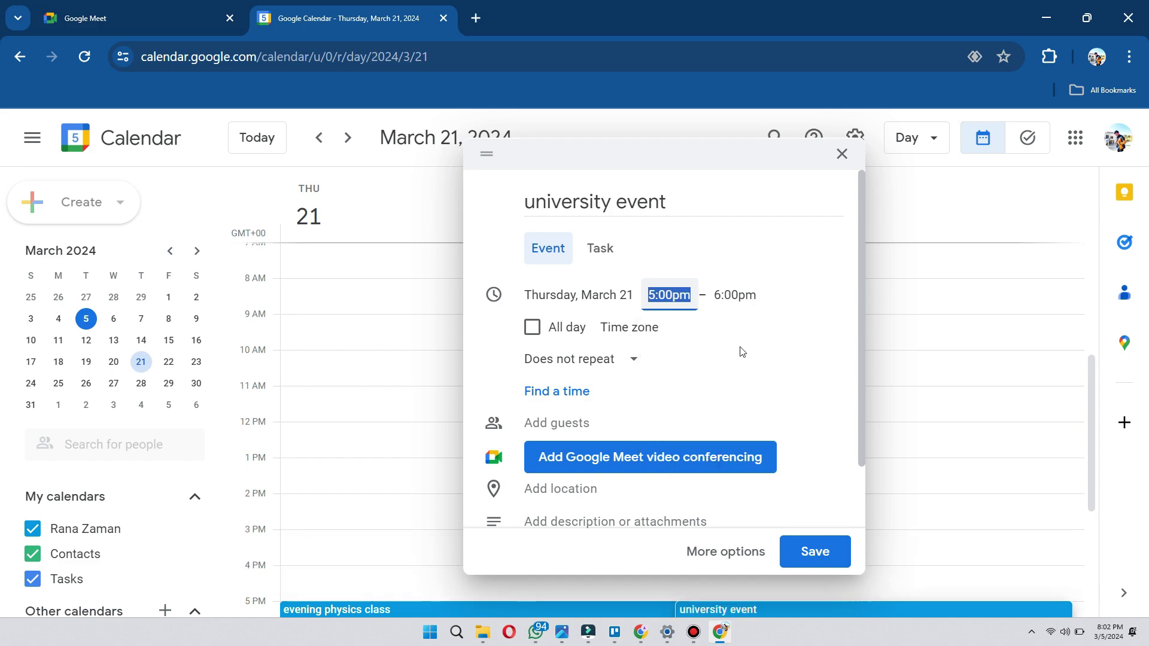
{"action": "scroll", "coordinate": [694, 350], "scroll_direction": "down", "scroll_amount": 2}
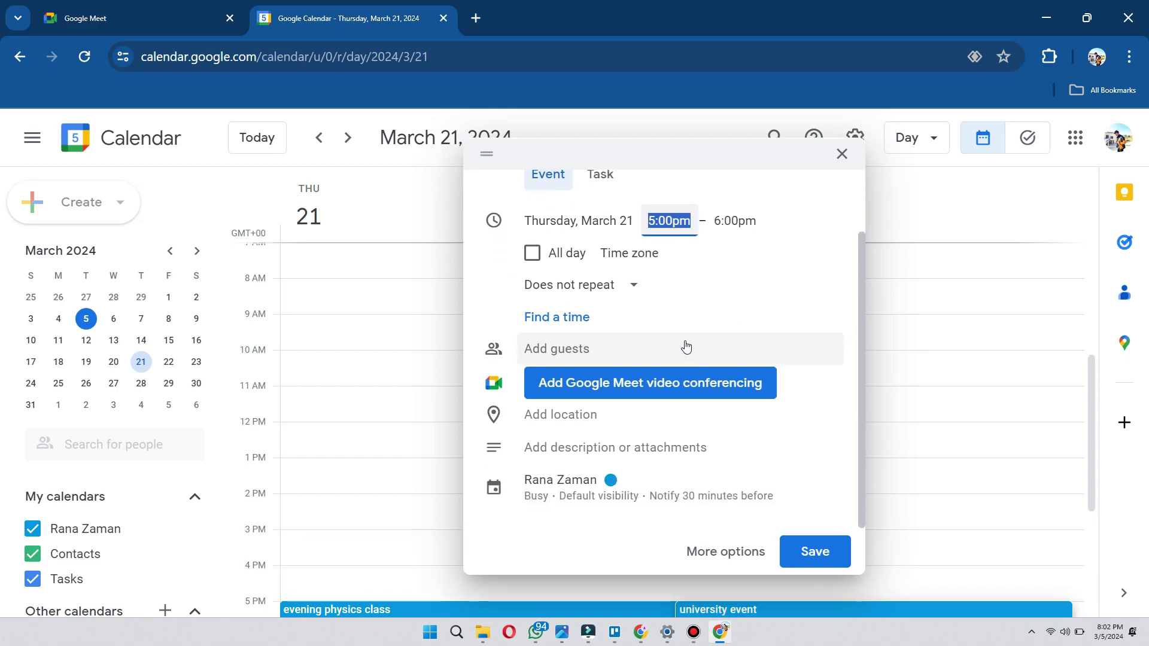
{"action": "scroll", "coordinate": [686, 349], "scroll_direction": "up", "scroll_amount": 2}
{"action": "scroll", "coordinate": [679, 348], "scroll_direction": "down", "scroll_amount": 2}
{"action": "scroll", "coordinate": [687, 335], "scroll_direction": "up", "scroll_amount": 2}
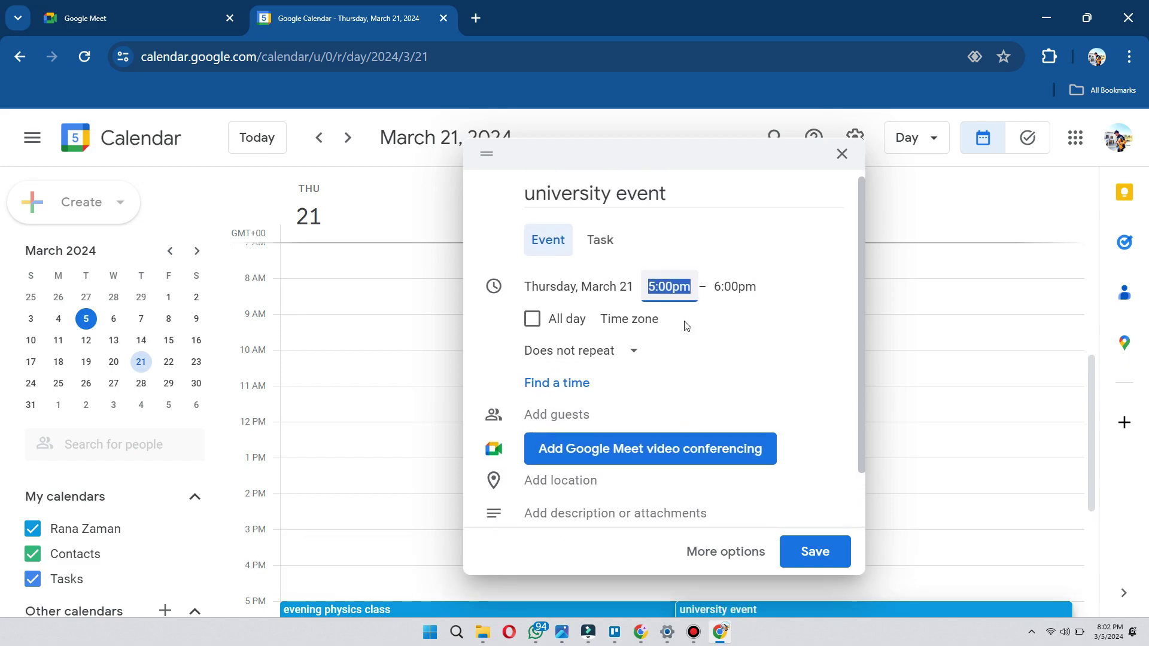